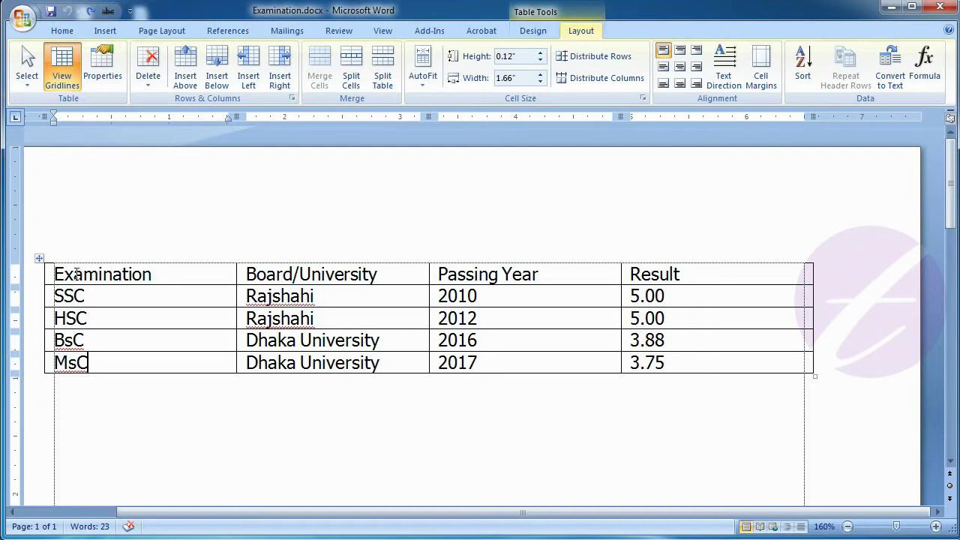
Select the whole Examination results table and apply AutoFit Contents to shrink its columns
click(39, 260)
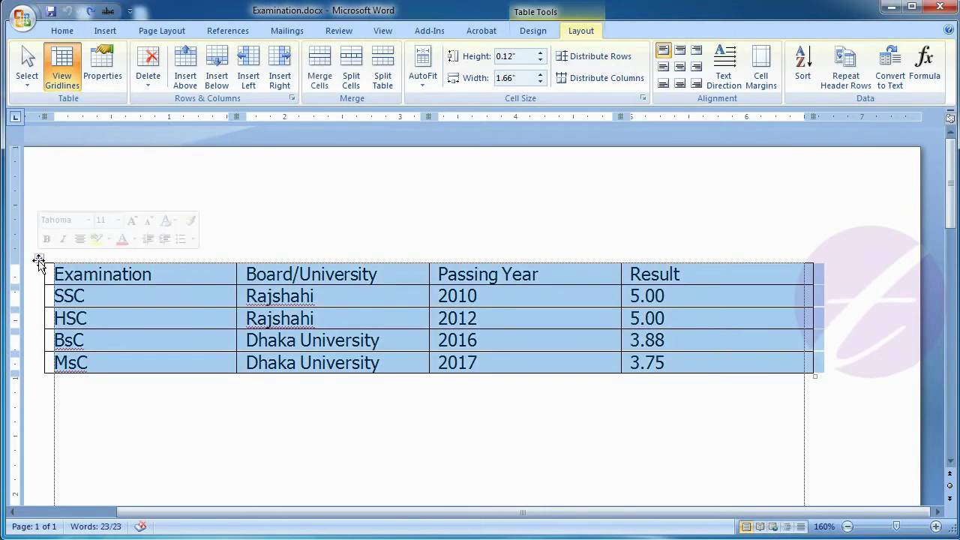
click(423, 83)
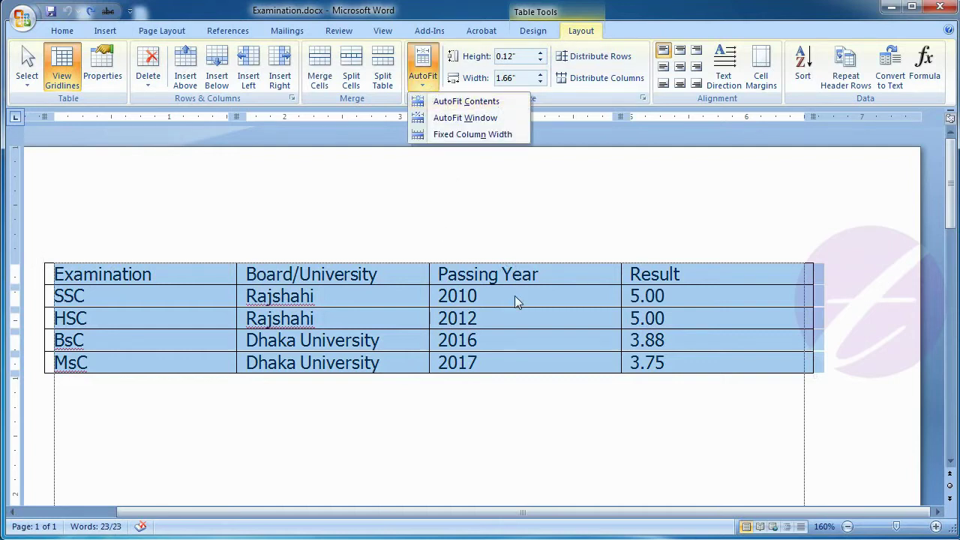
click(487, 103)
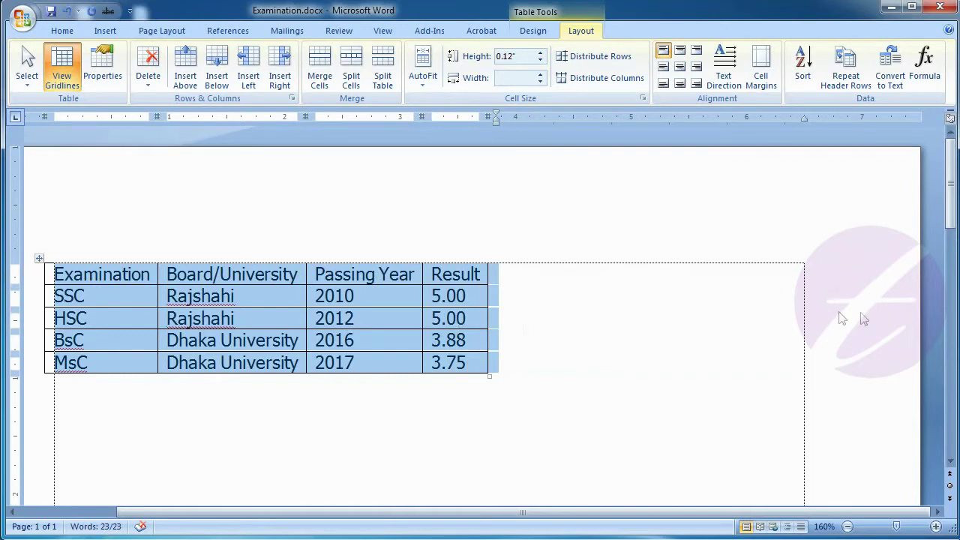
Apply AutoFit Window so the results table's columns span the full page width
click(420, 74)
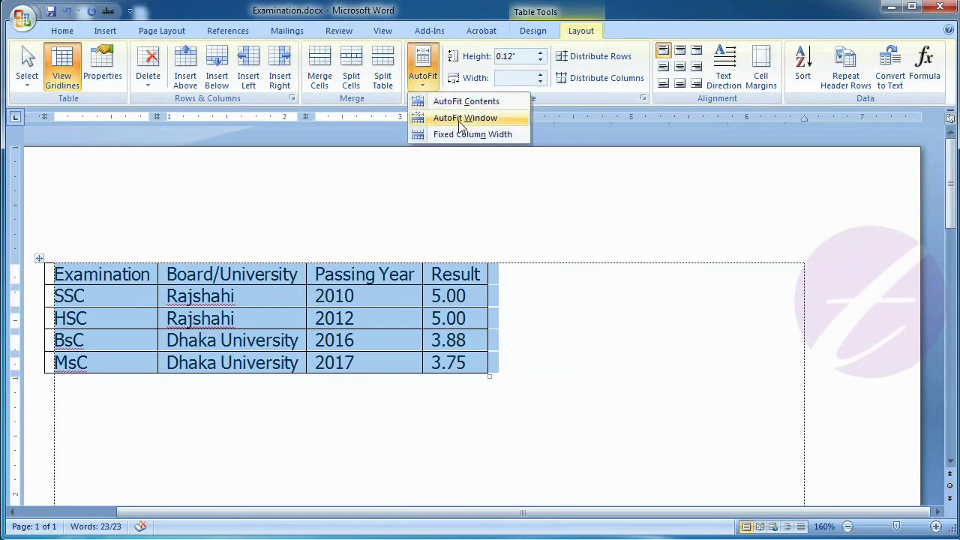
click(460, 118)
click(768, 280)
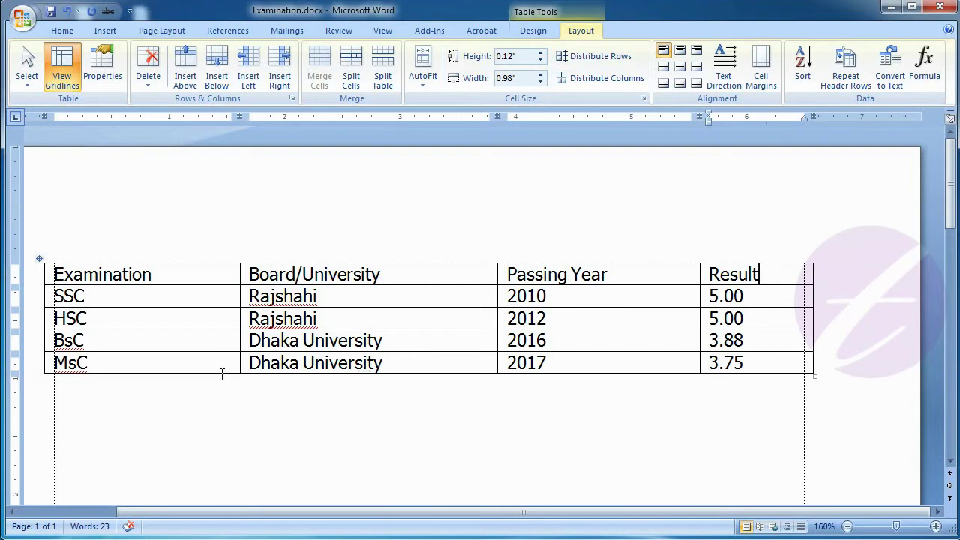
Drag the MsC row taller and narrow the Examination column to widen Board/University
drag(220, 370, 215, 428)
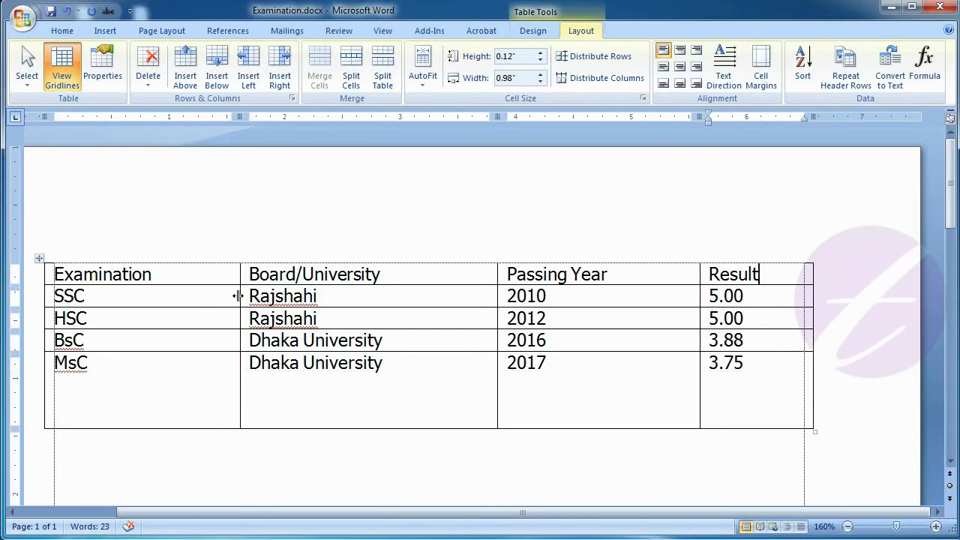
drag(237, 297, 176, 296)
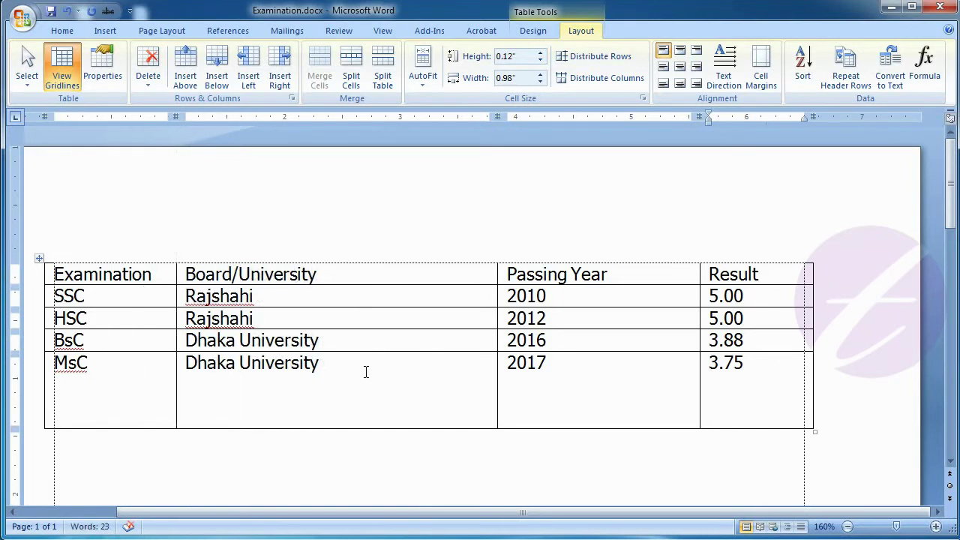
click(325, 296)
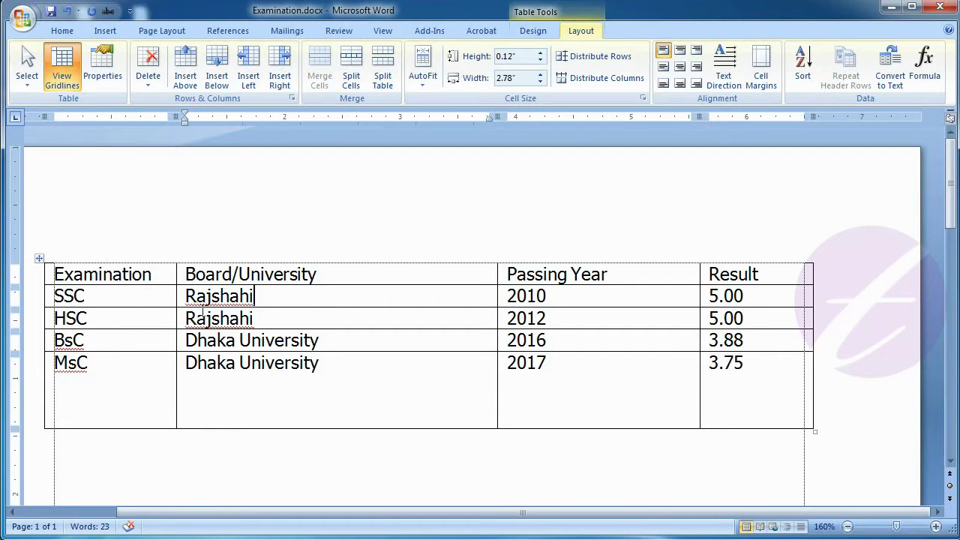
Set the SSC row height to 0.2" using the Cell Size height spinner
click(130, 302)
click(540, 54)
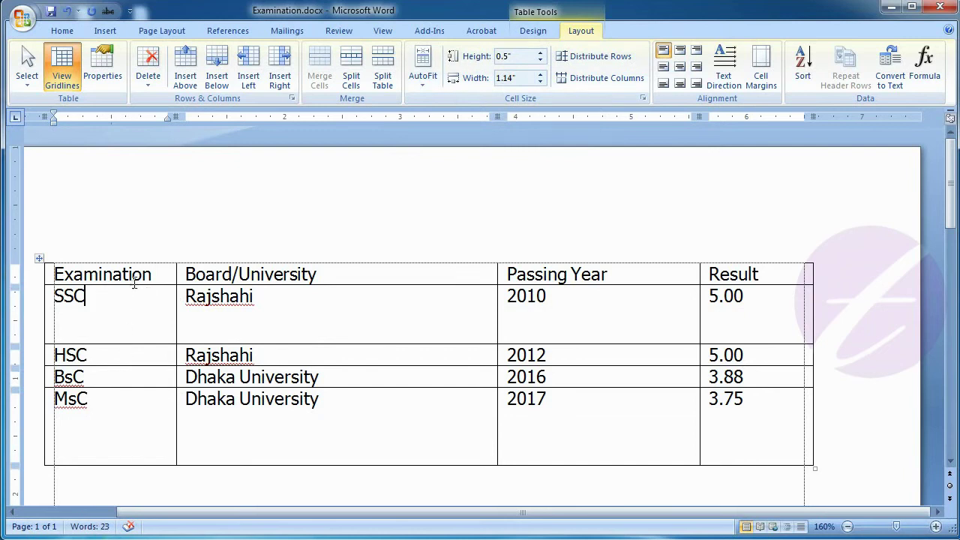
click(540, 60)
click(540, 60)
click(540, 60)
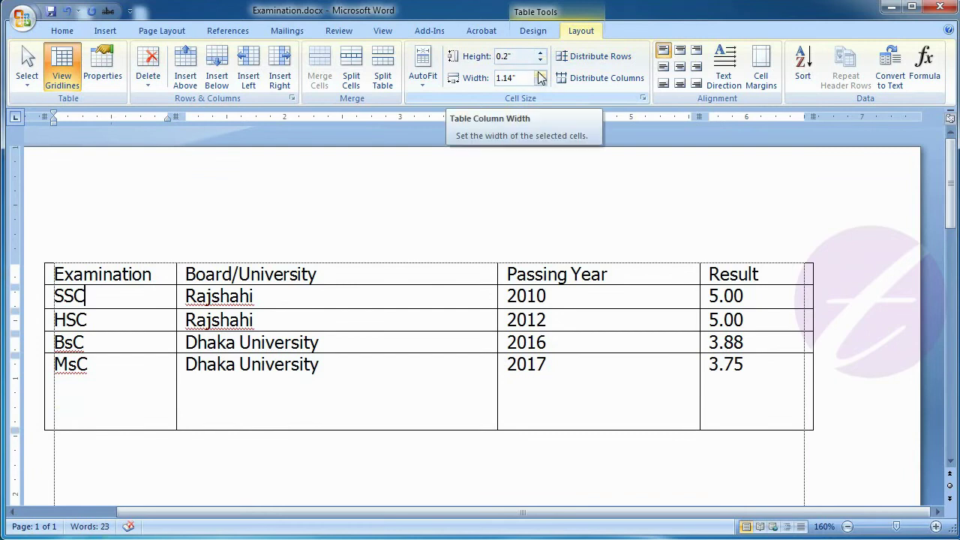
Adjust the Examination column width to 1.2" with the width spinner
click(540, 75)
click(540, 75)
click(540, 74)
click(540, 74)
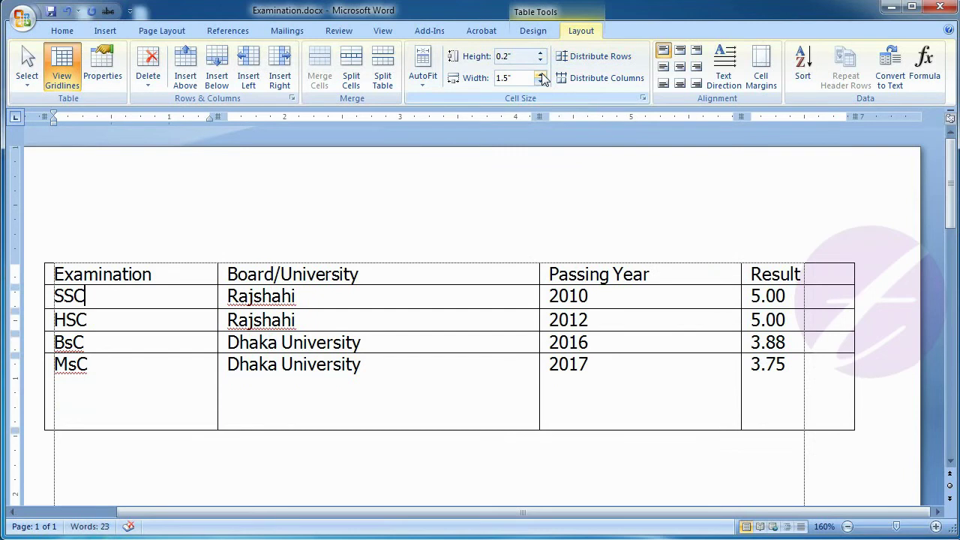
click(540, 82)
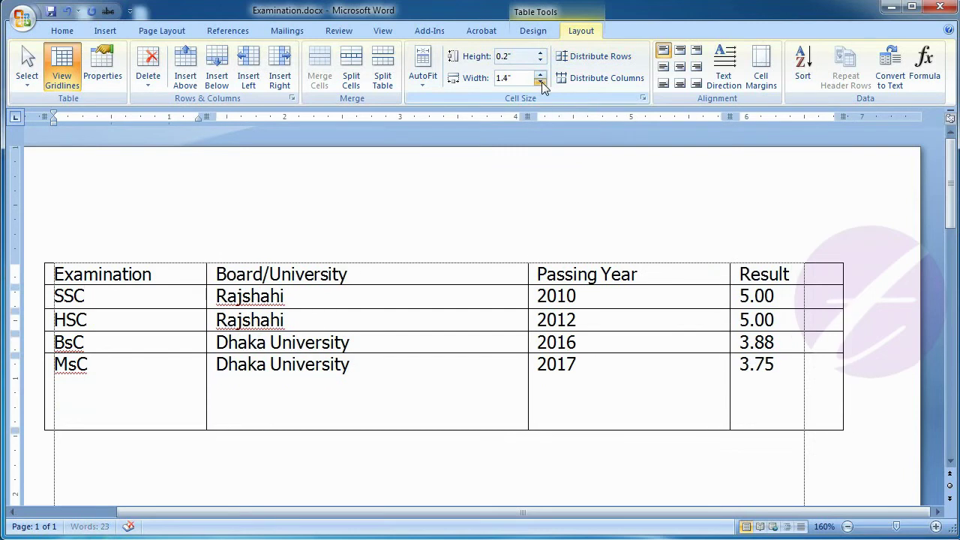
click(540, 83)
click(541, 83)
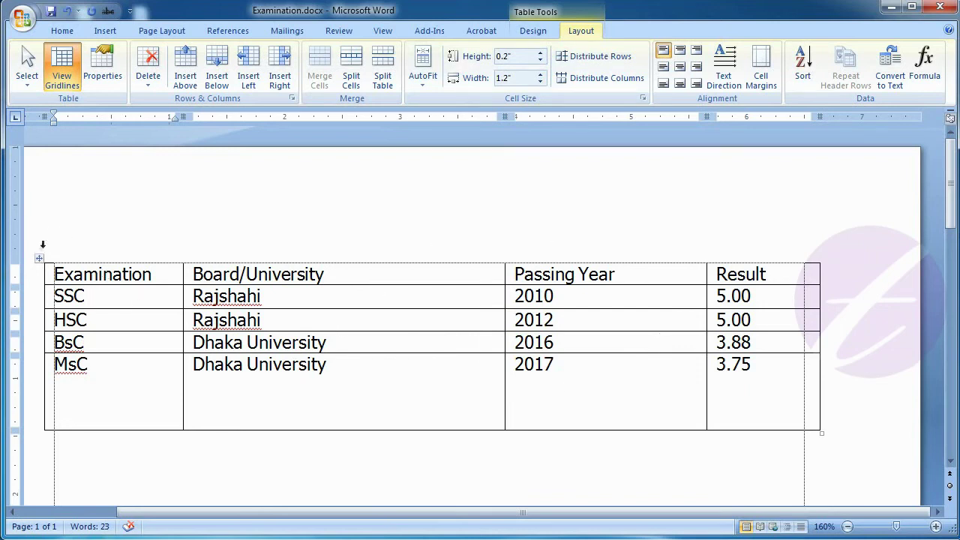
Select the whole table and distribute its rows to a uniform 0.28" height
click(40, 259)
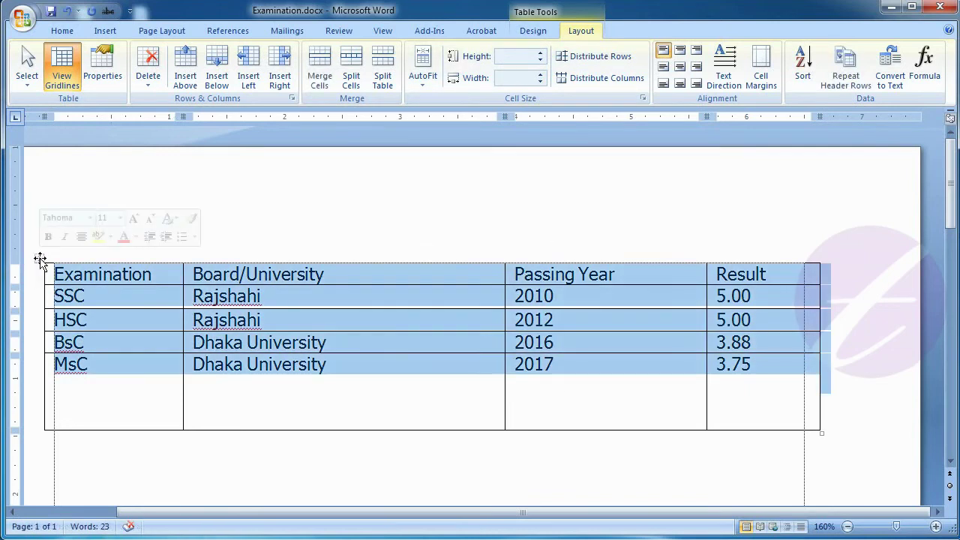
click(609, 56)
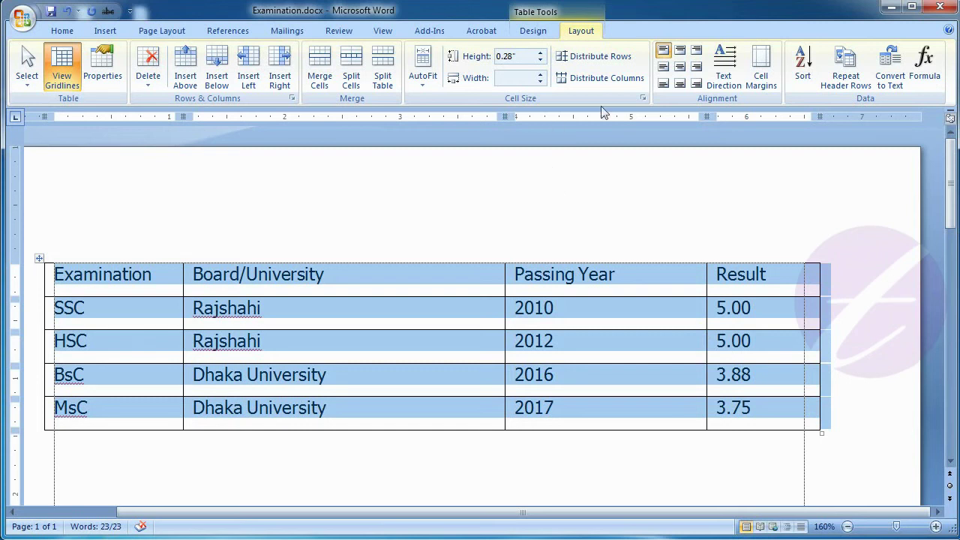
Distribute the four columns evenly at 1.68" each and deselect the table
click(613, 81)
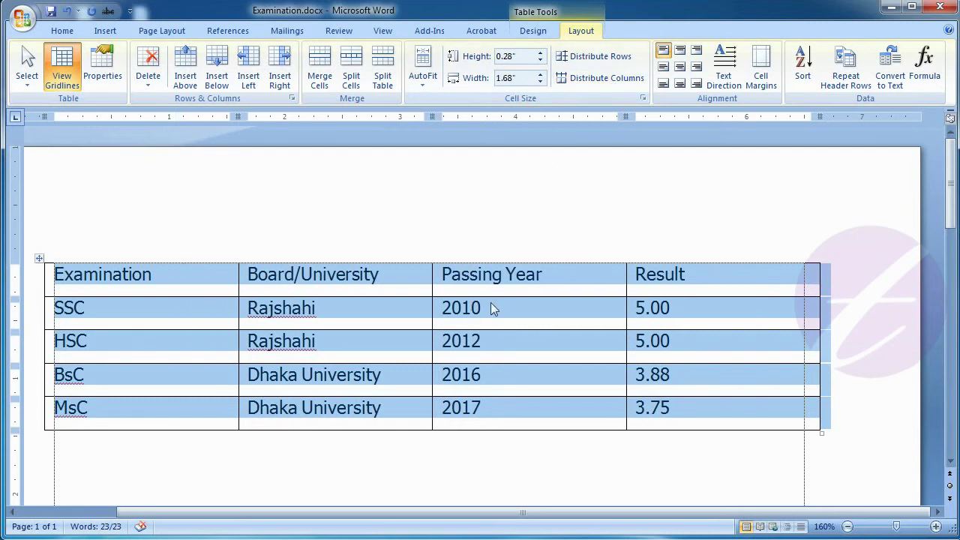
click(491, 304)
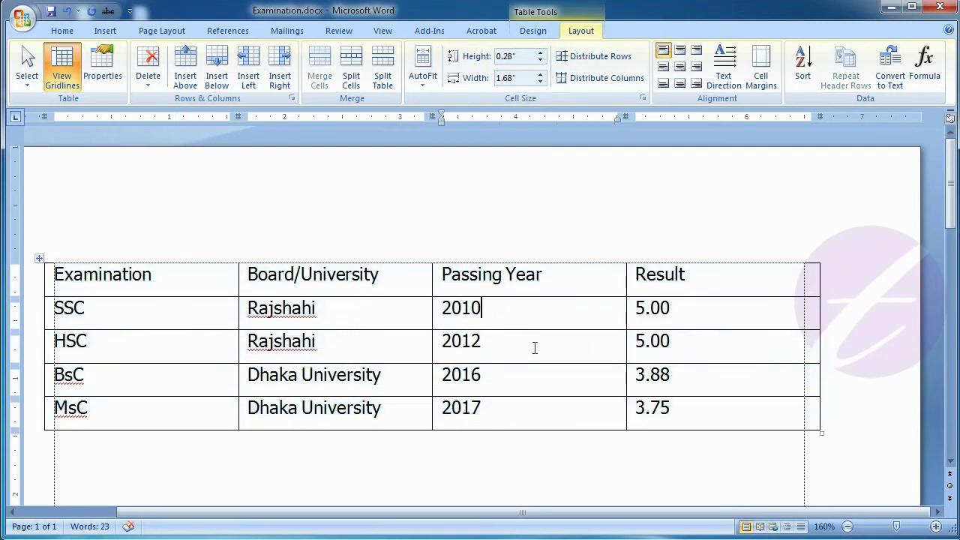